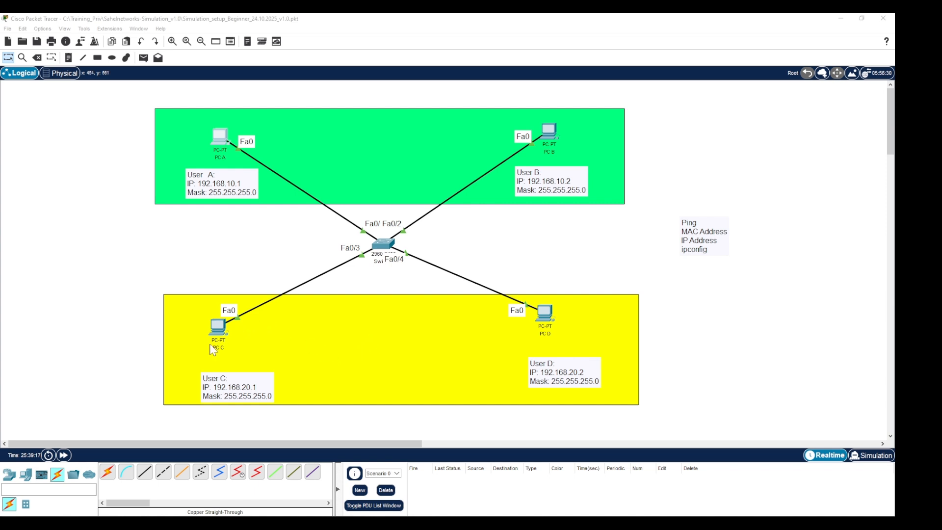
- Place a 2960 switch and a generic PC on the empty area left of the existing topology
click(10, 477)
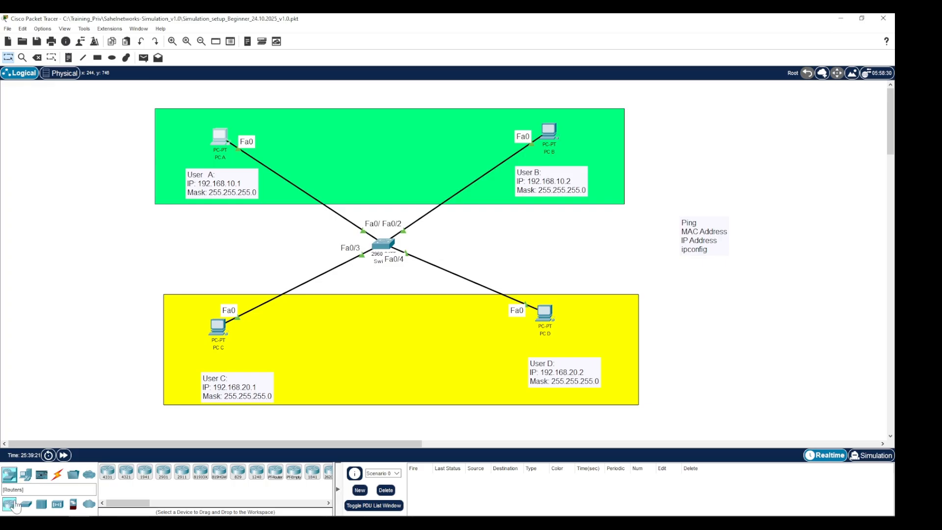
drag(25, 503, 84, 266)
click(28, 479)
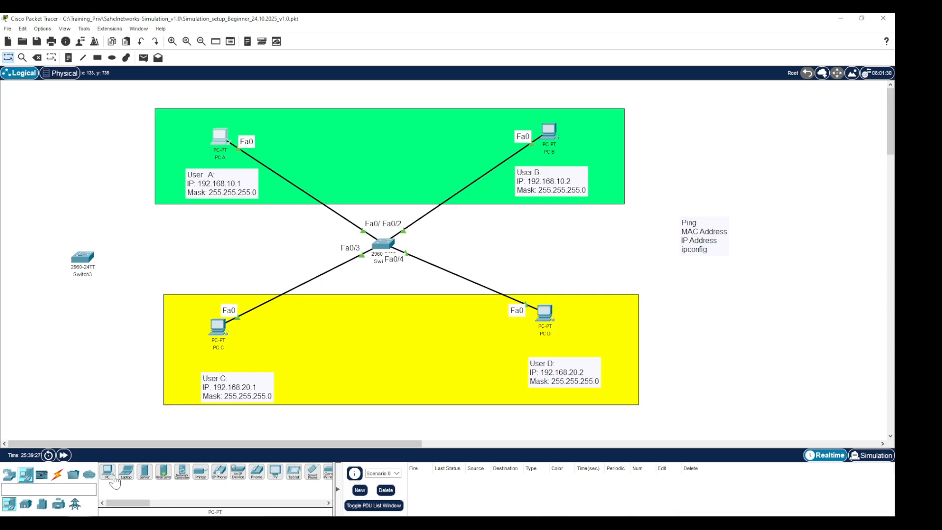
drag(108, 471, 174, 248)
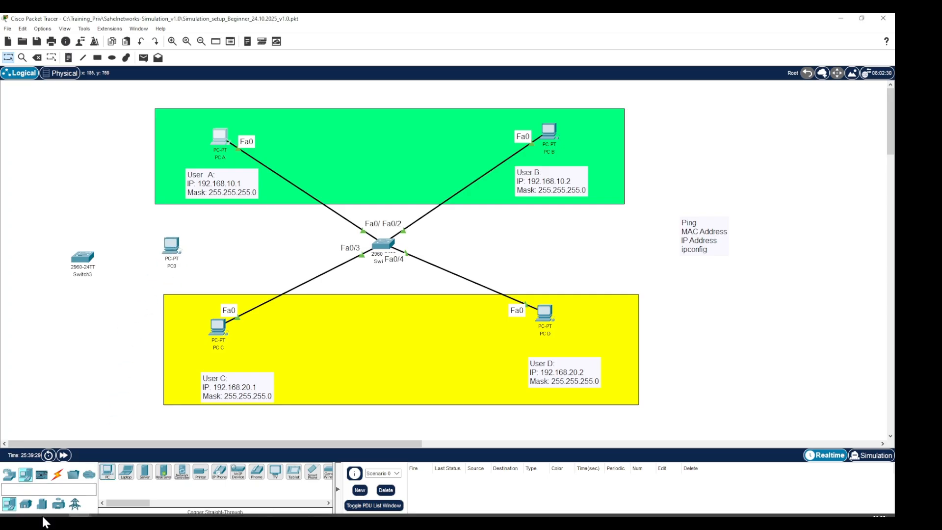
- Connect the new switch's Fa0/19 port to the PC's FastEthernet0 with a copper straight-through cable
click(57, 475)
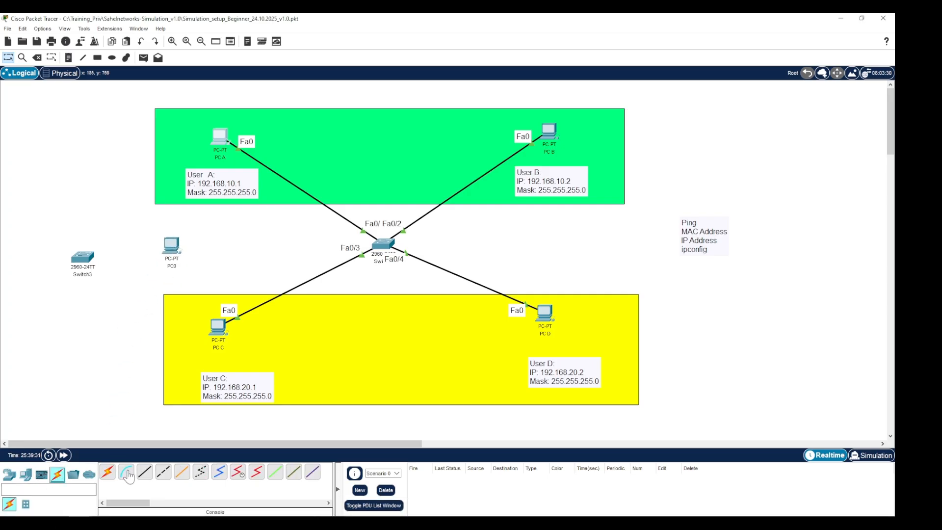
click(145, 472)
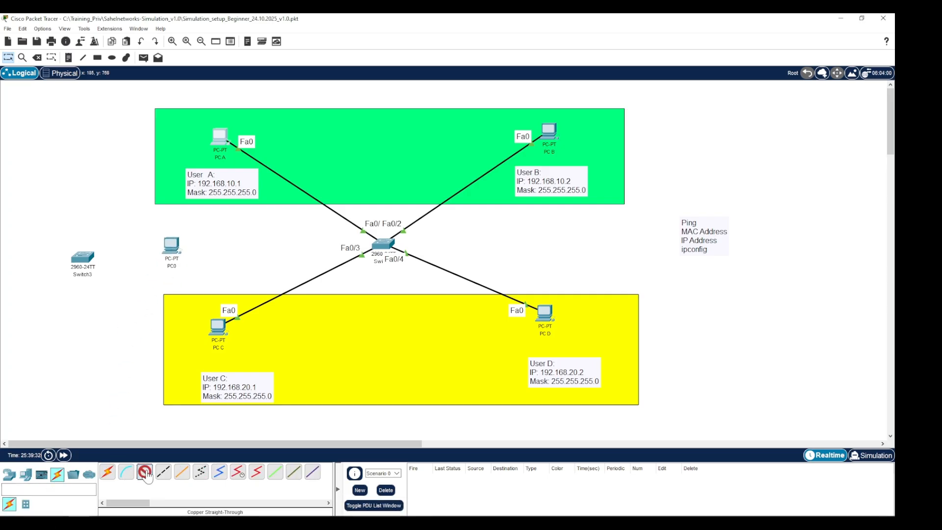
click(87, 260)
click(118, 210)
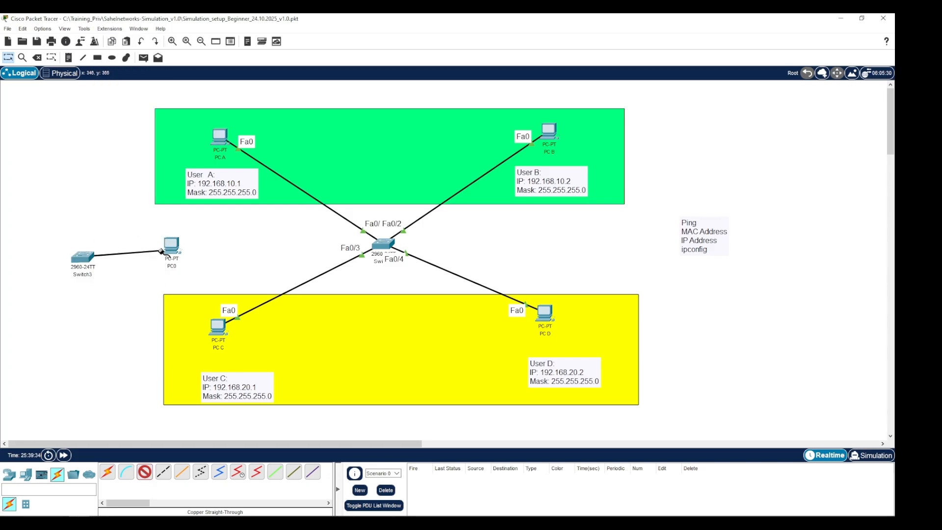
click(175, 249)
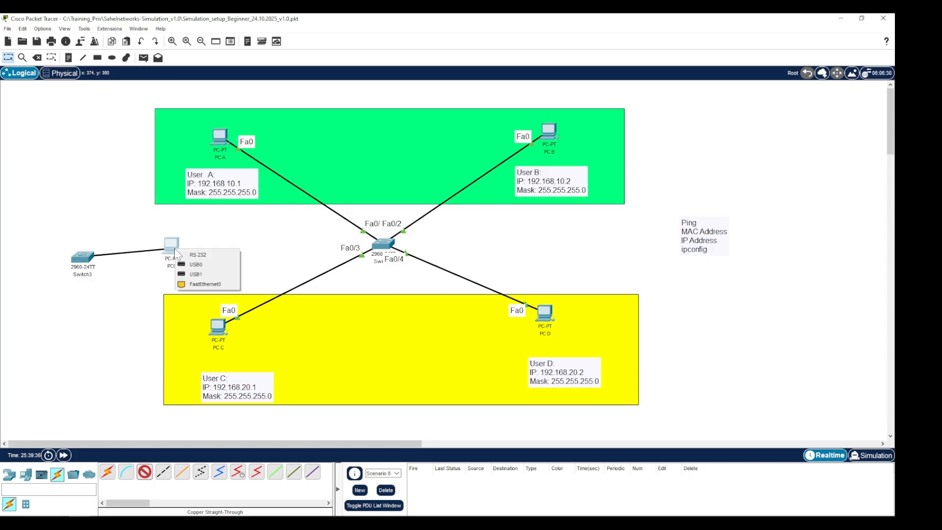
click(196, 285)
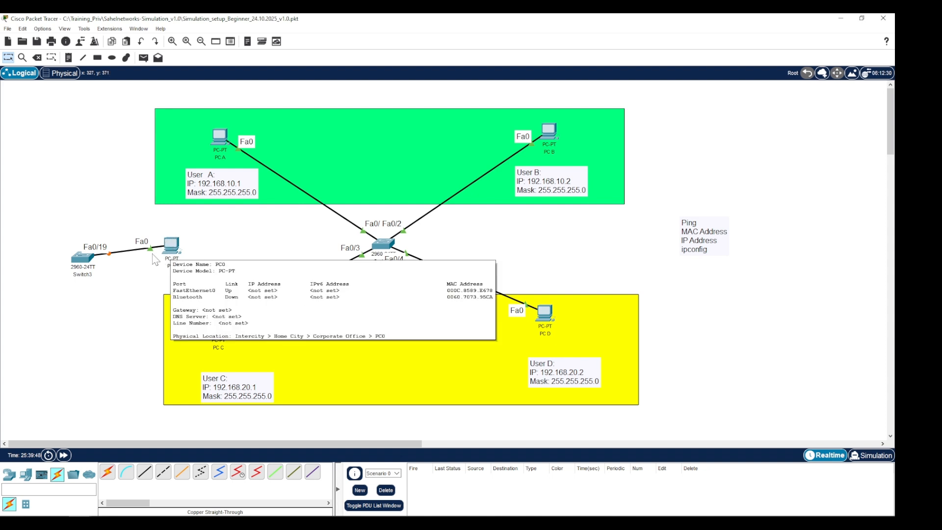
- Select the newly added switch and PC together and delete them
mouse_move(166, 252)
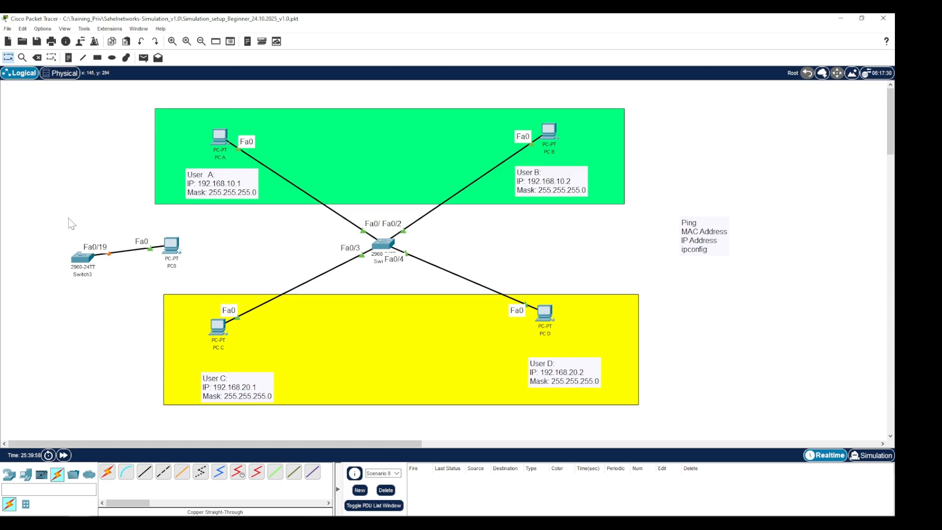
drag(47, 224, 230, 281)
click(218, 284)
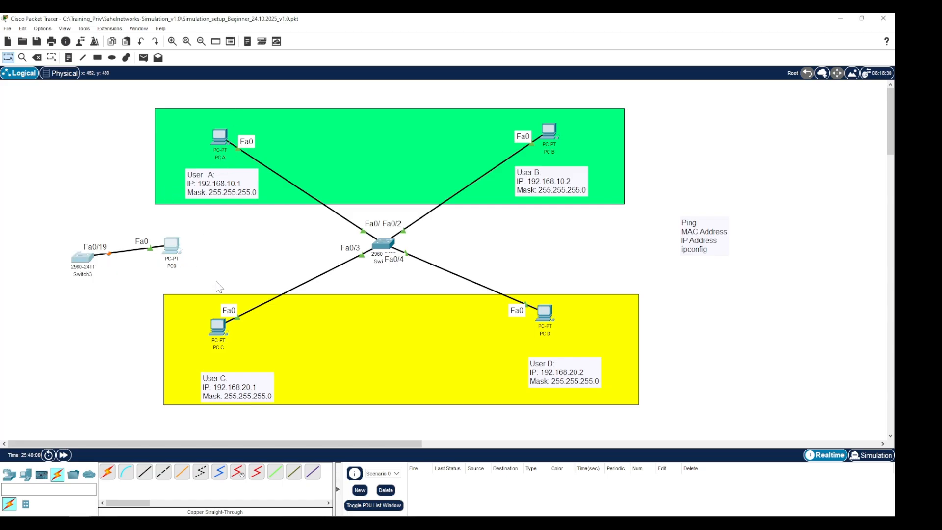
key(Delete)
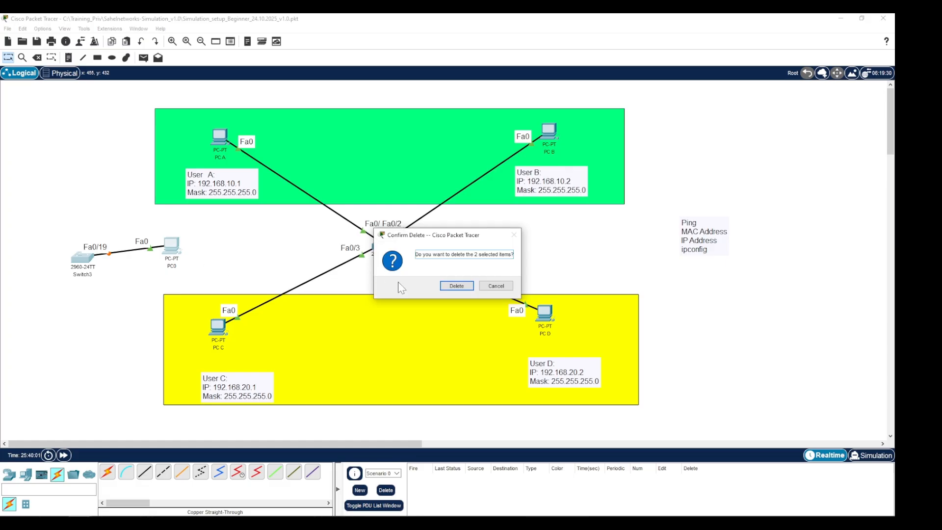
click(454, 286)
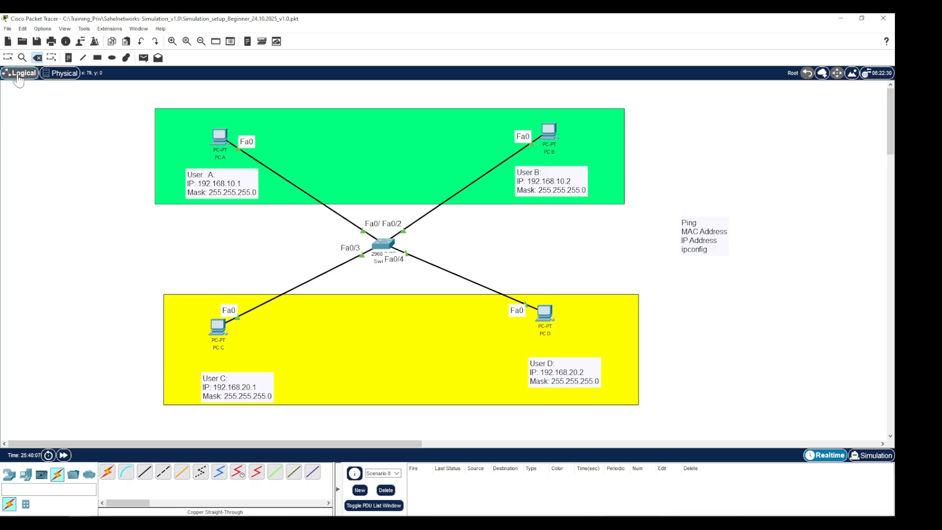
- Open PC A's IP Configuration, try entering an IPv4 address starting 192.16, and close the panel
click(8, 57)
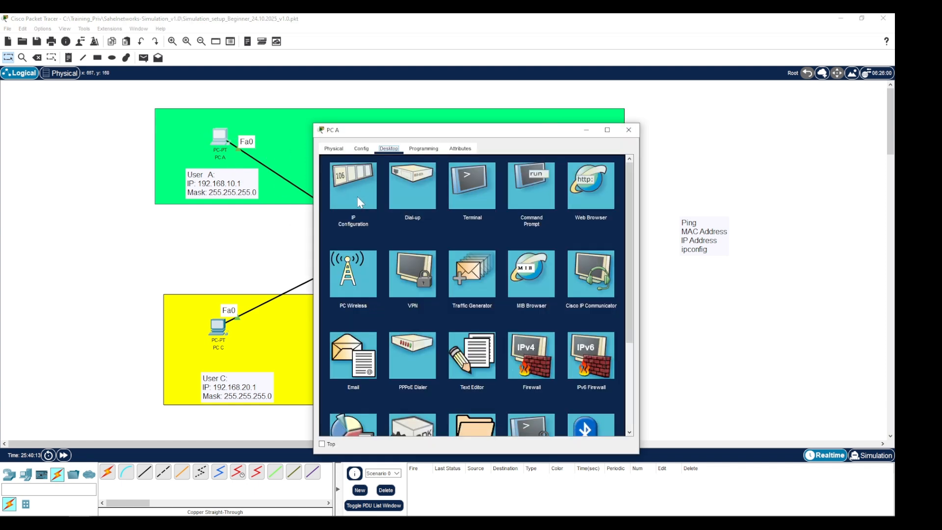
click(345, 173)
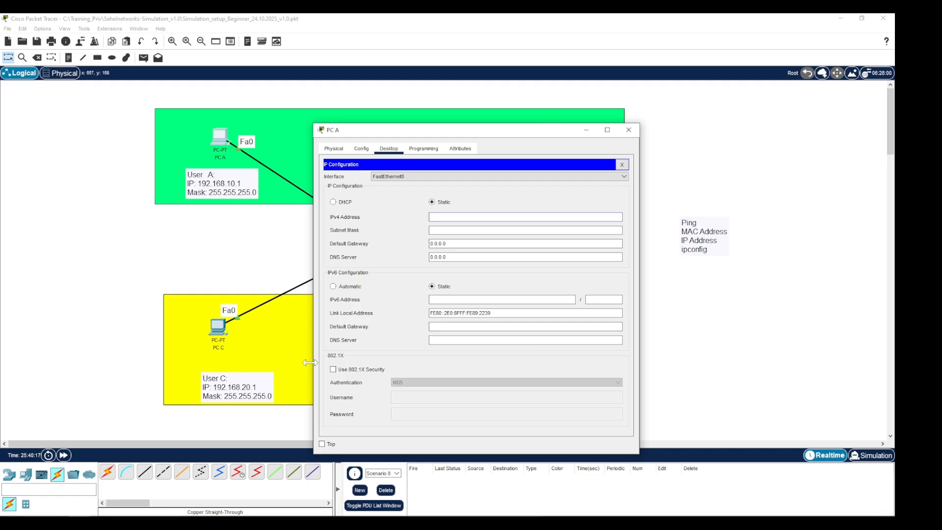
text(192.168.10.1)
click(491, 230)
click(621, 164)
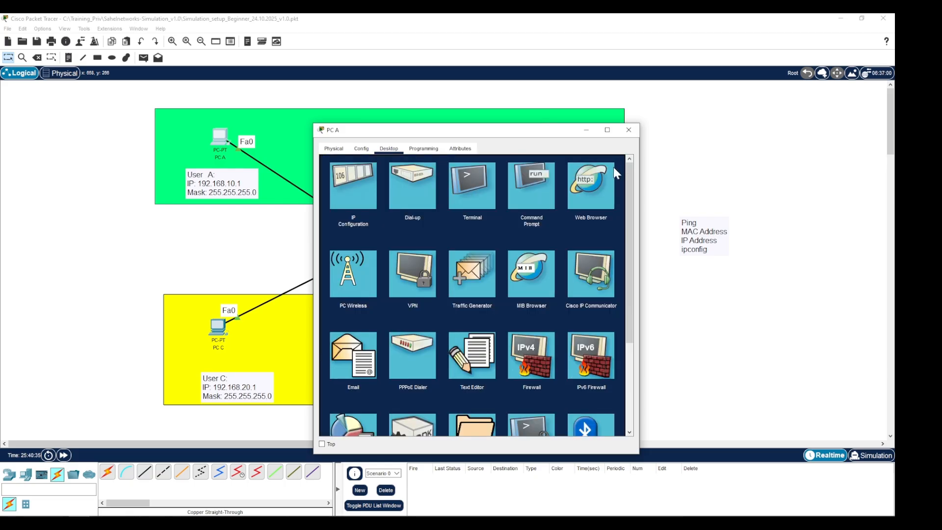
- Open PC A's Command Prompt, clear some lines, and run ipconfig
click(534, 177)
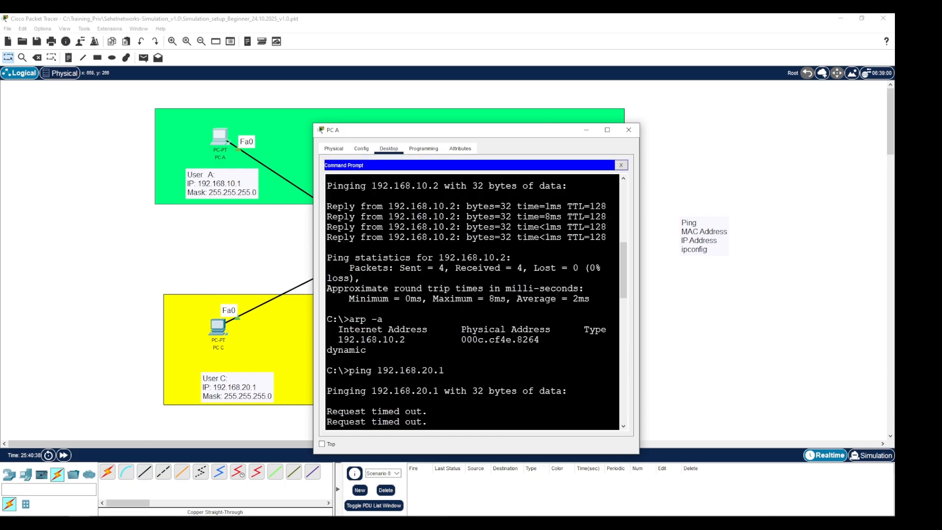
key(Return)
key(Return)
key(Return)
key(Return)
key(Return)
key(Return)
key(Return)
key(Return)
key(Return)
key(Return)
key(Return)
key(Return)
key(Return)
key(Return)
key(Return)
key(Return)
key(Return)
key(Return)
key(Return)
key(Return)
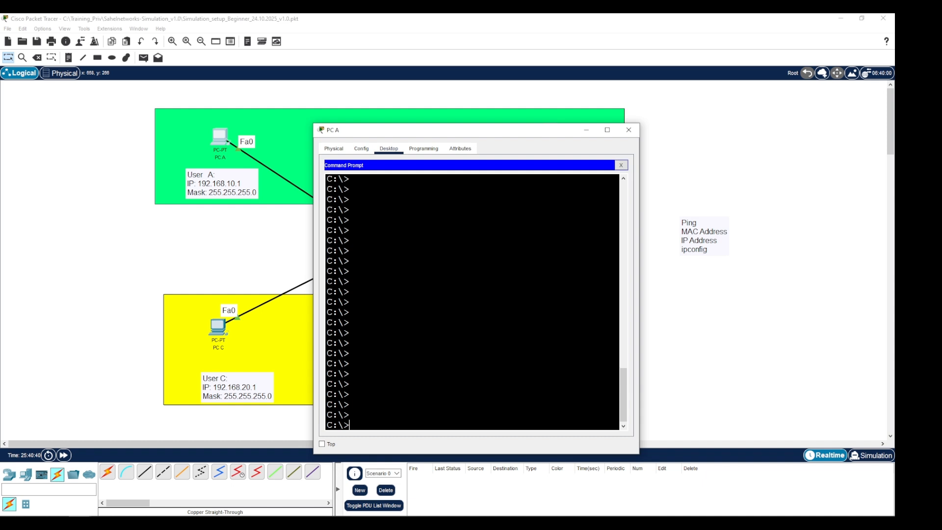
text(ipconfig)
key(Return)
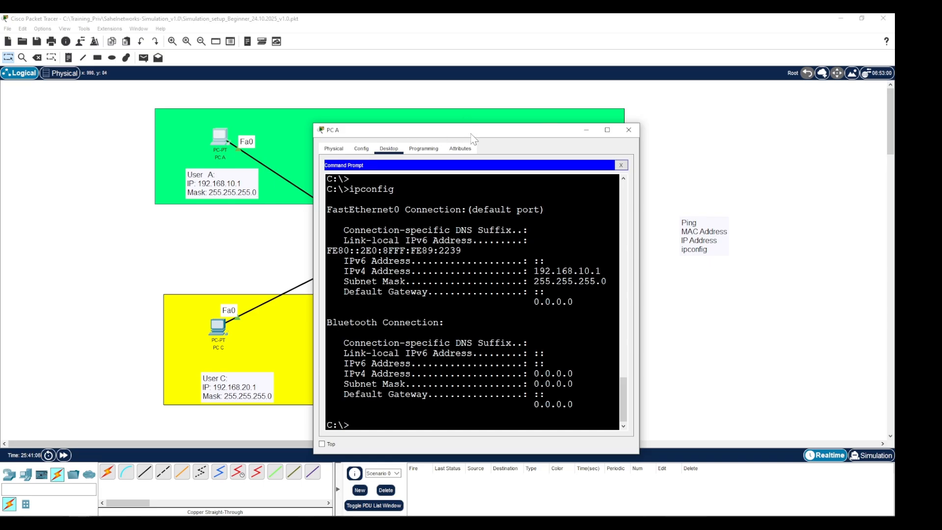
- Move PC A's window aside, open the central switch's CLI, and enter privileged mode with en
drag(471, 138, 546, 157)
drag(611, 130, 612, 128)
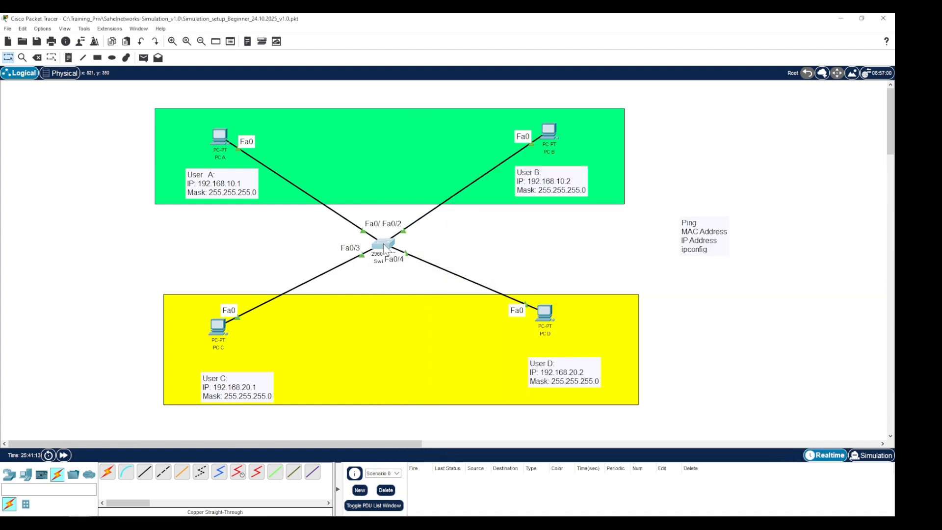
click(383, 244)
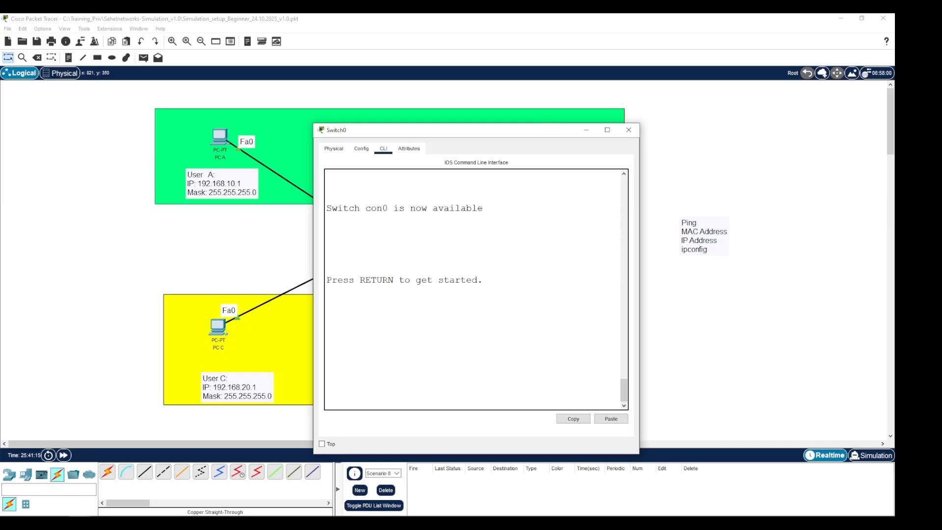
key(Return)
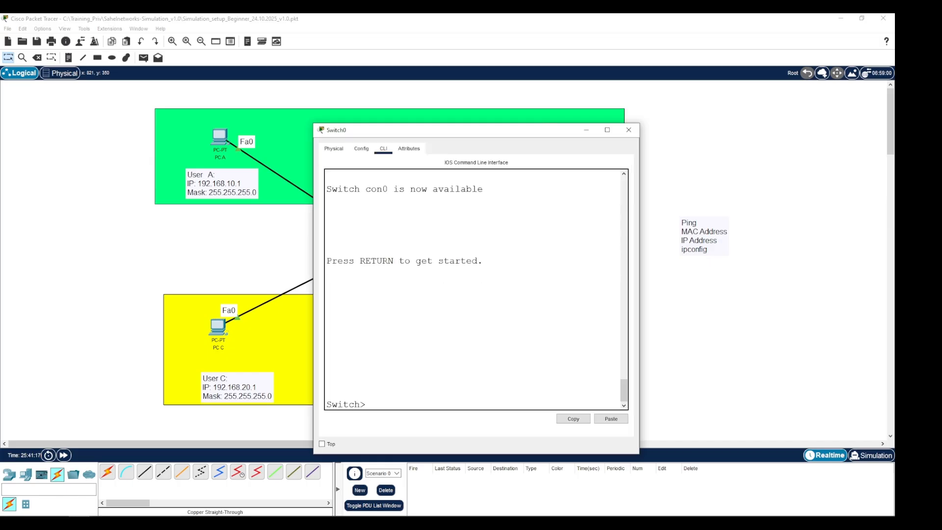
text(enable)
key(BackSpace)
key(BackSpace)
key(BackSpace)
key(BackSpace)
key(BackSpace)
text(nabl)
key(BackSpace)
key(BackSpace)
key(BackSpace)
key(Return)
- Display the switch's running configuration with sh run and page through to the end
text(sh run)
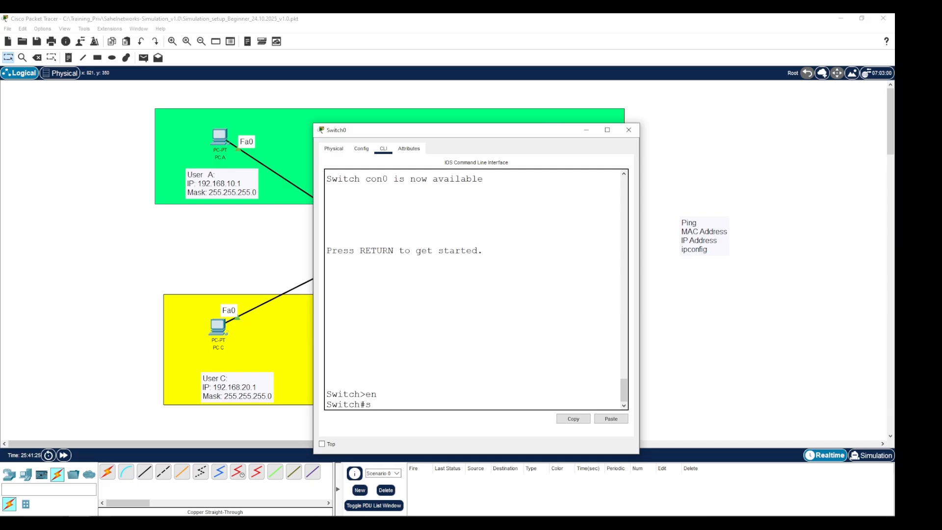
key(Return)
key(space)
key(space)
key(space)
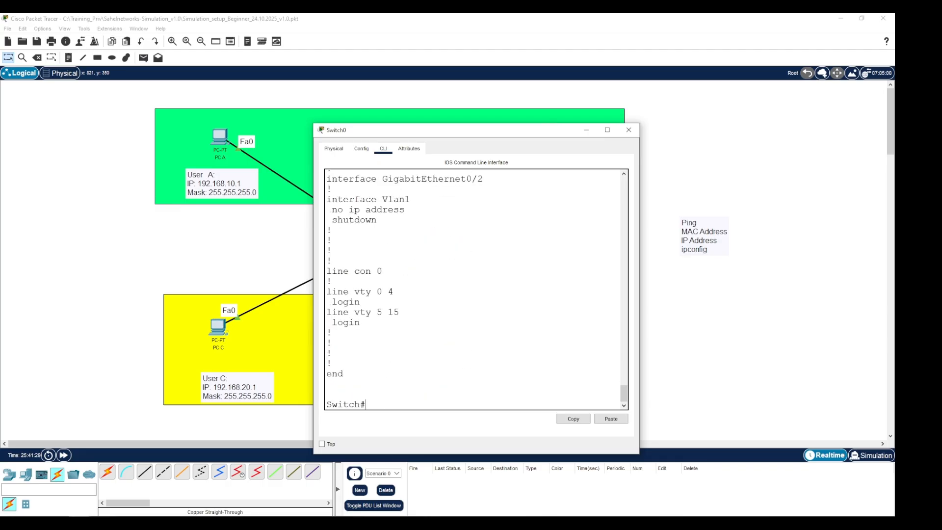
- Review the FastEthernet interface entries in the running configuration and the switch's physical device view
scroll(473, 289, up, 10)
drag(474, 184, 472, 368)
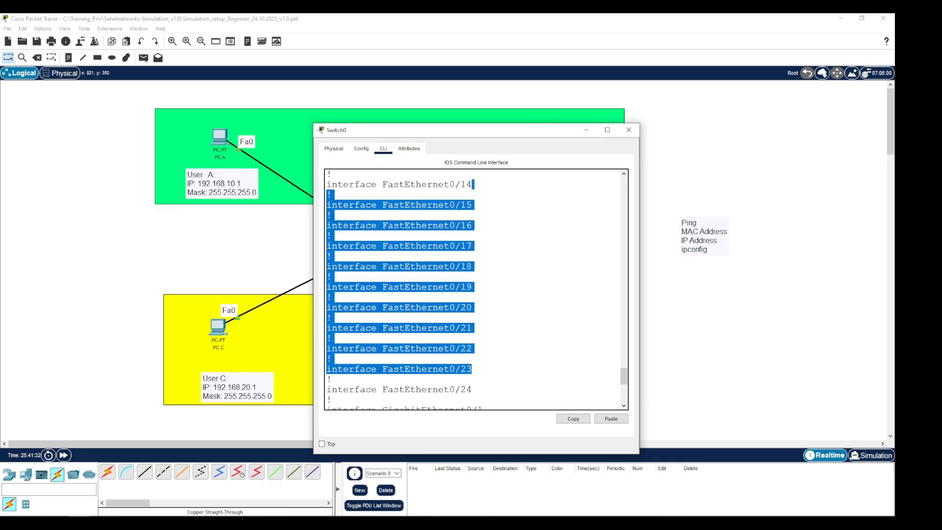
click(334, 148)
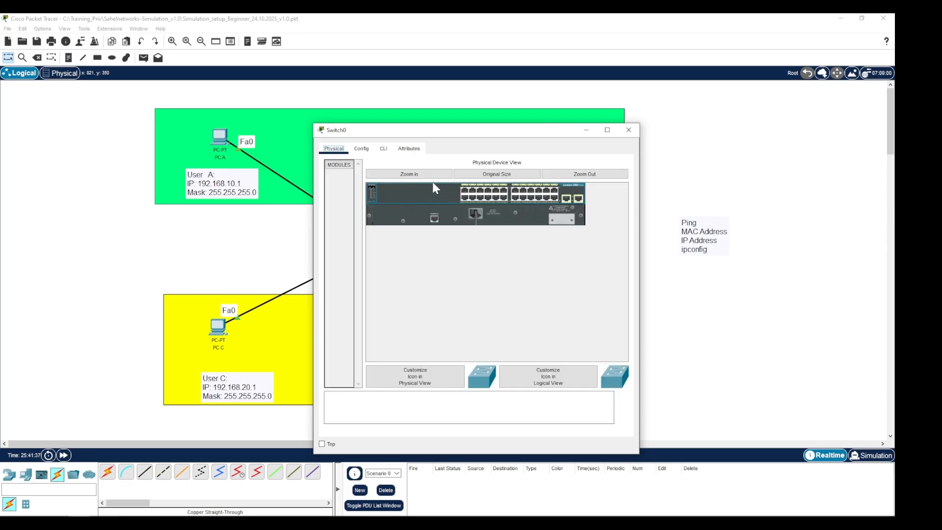
click(383, 148)
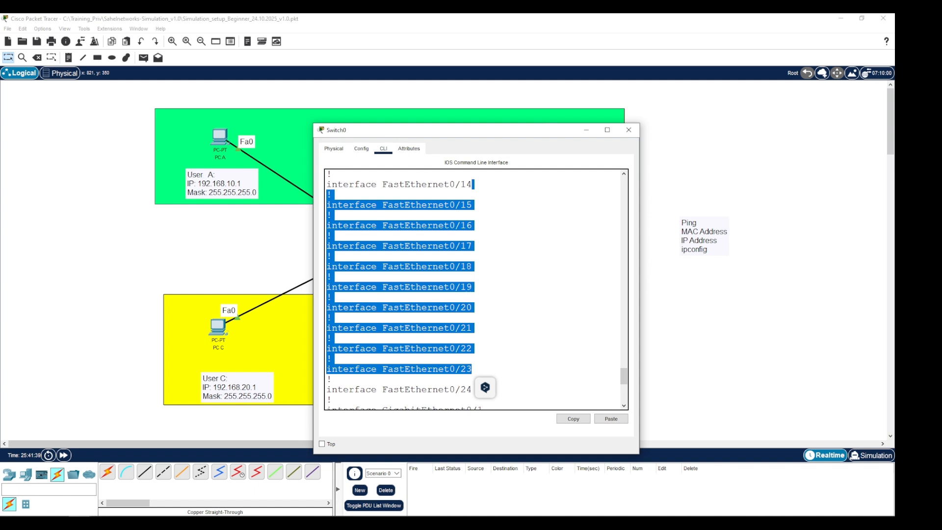
click(331, 214)
key(Return)
key(Return)
key(Return)
key(Return)
key(Return)
key(Return)
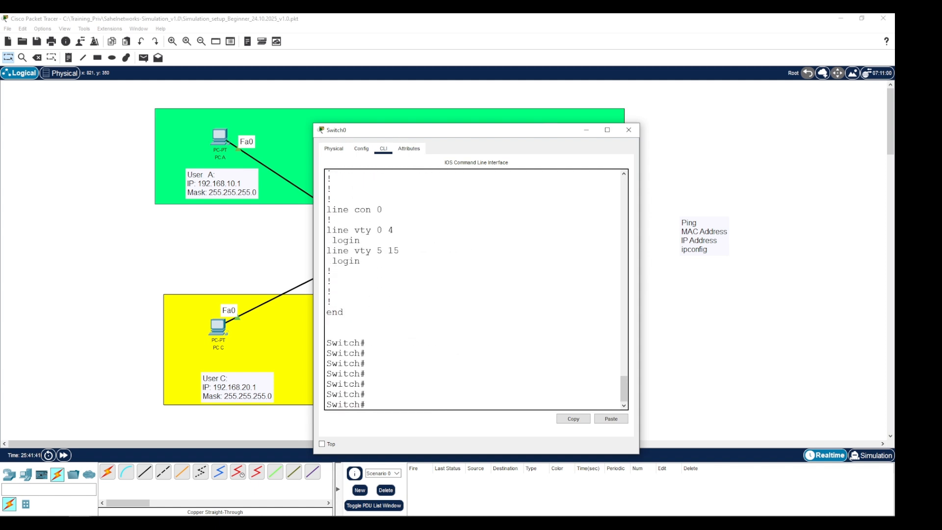
- Minimize the switch and main windows and move PC A's command prompt to the top left
click(586, 131)
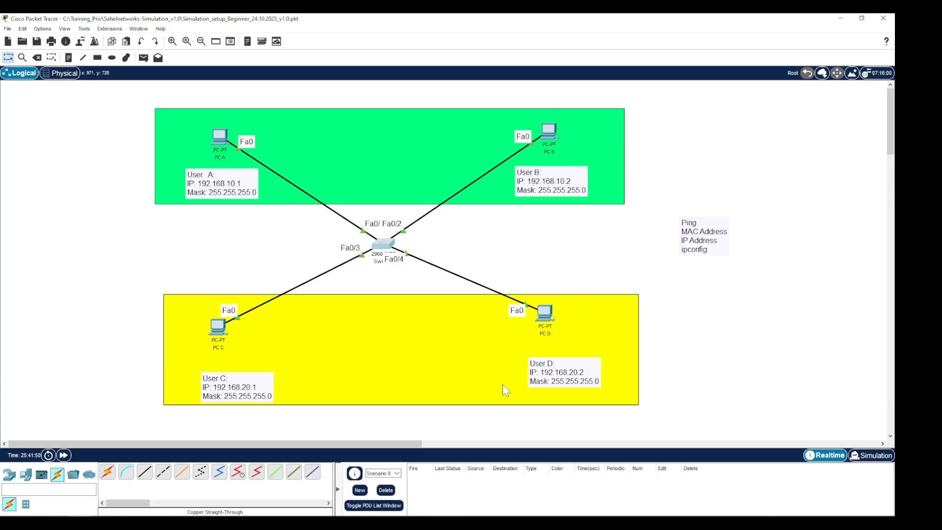
click(840, 18)
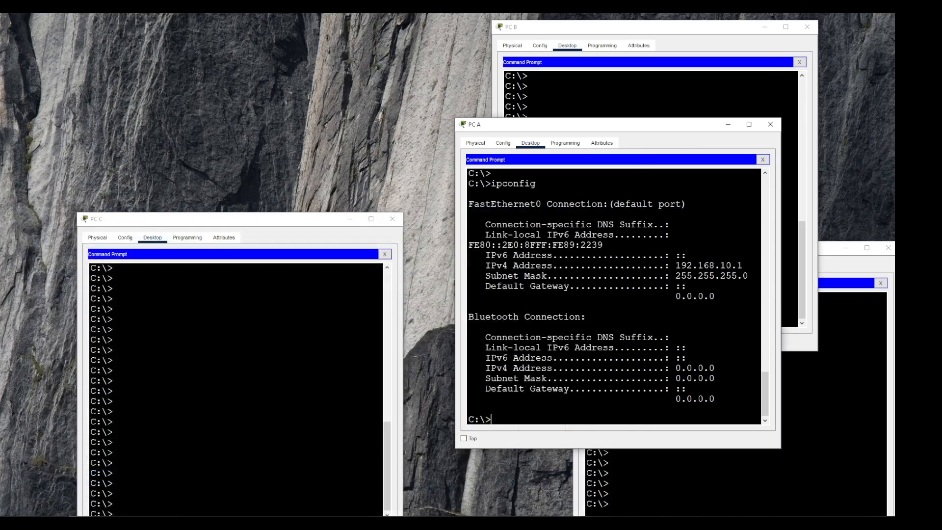
drag(577, 131, 174, 22)
key(Return)
key(Return)
key(Return)
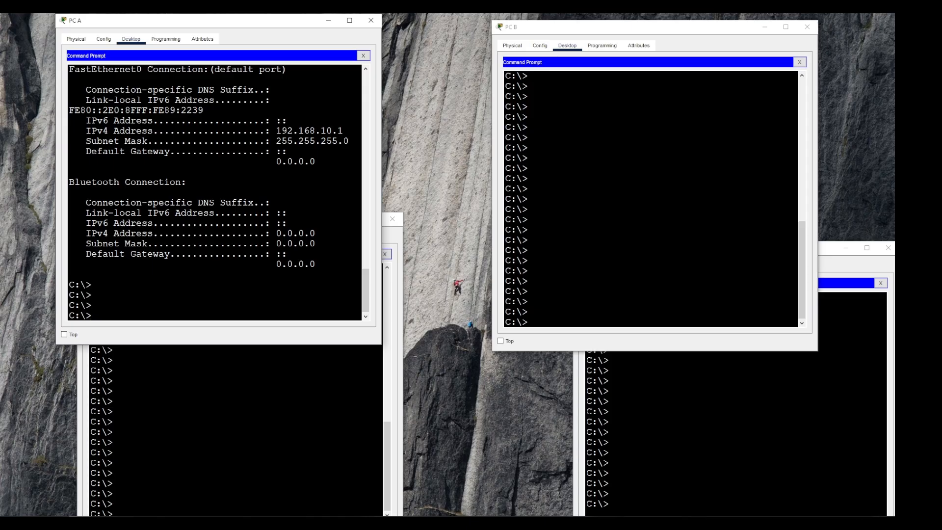
- Highlight PC A's IPv4 address and run ipconfig in PC B's command prompt
drag(332, 131, 276, 131)
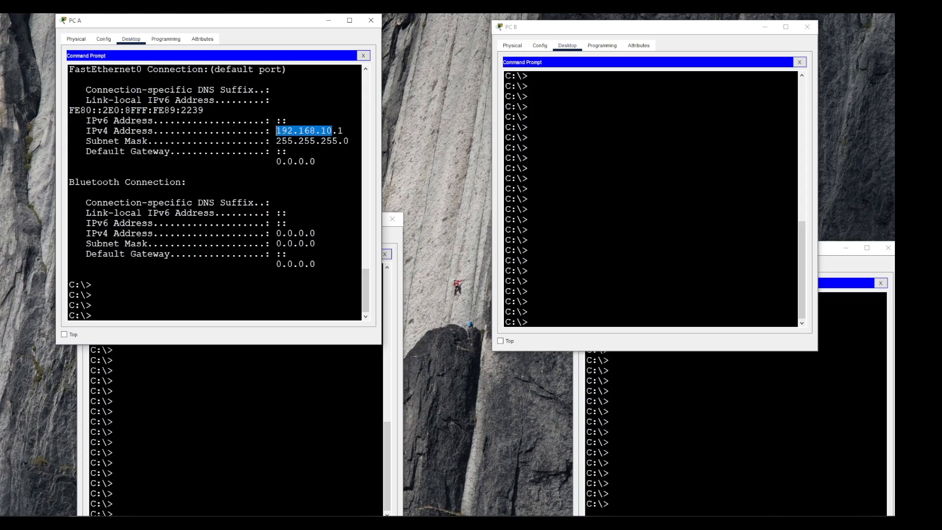
click(527, 188)
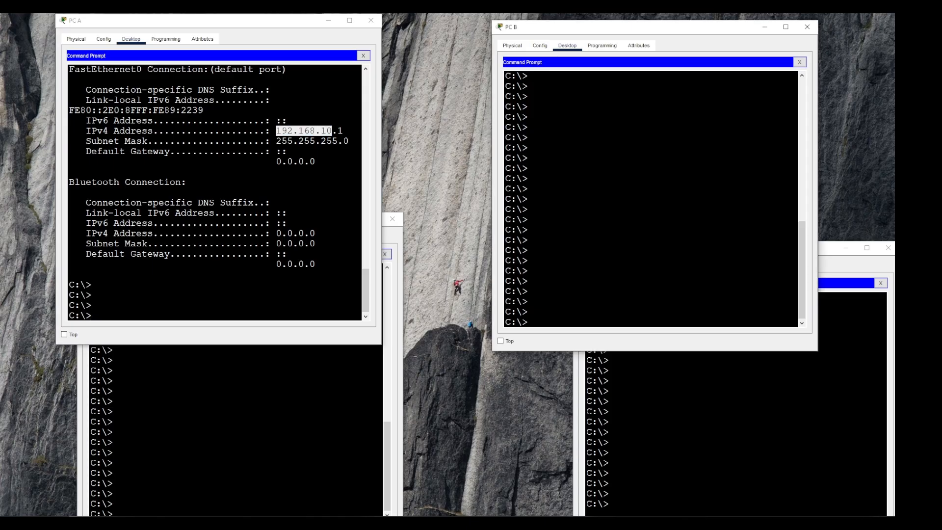
text(ipconfig)
key(Return)
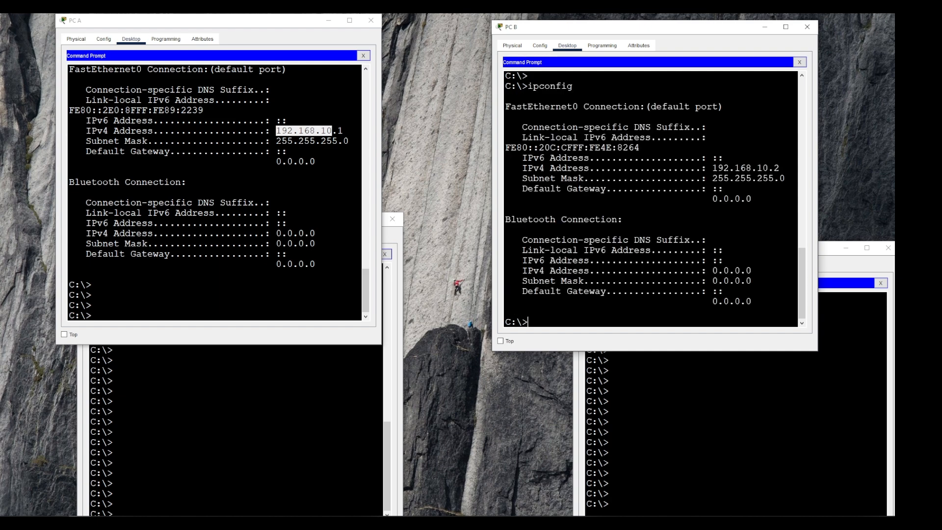
- From PC A's command prompt, ping PC B's address 192.168.10.2
click(259, 223)
text(ping)
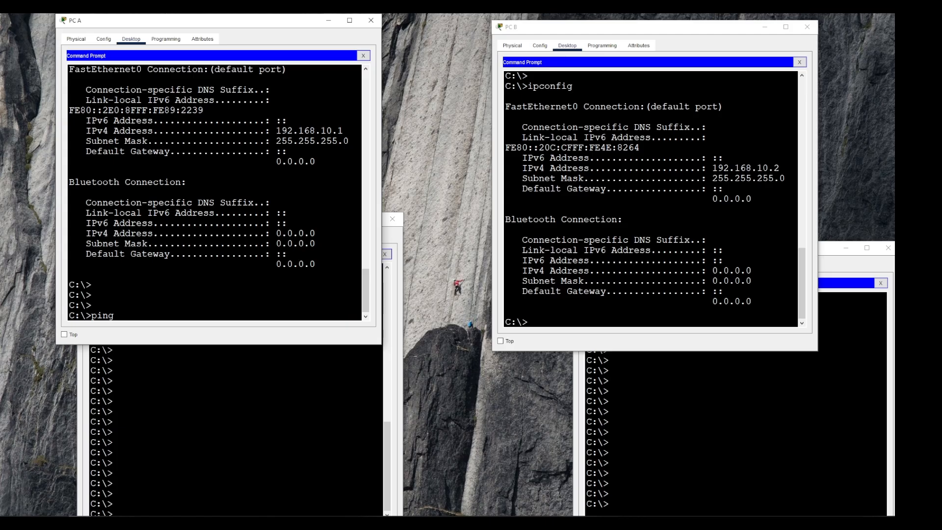
drag(712, 169, 779, 167)
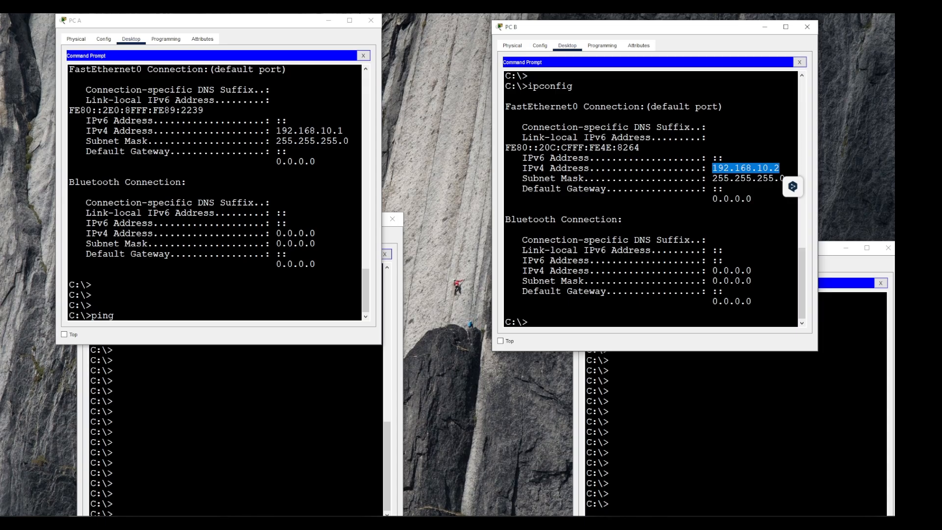
click(254, 242)
text(ping 192)
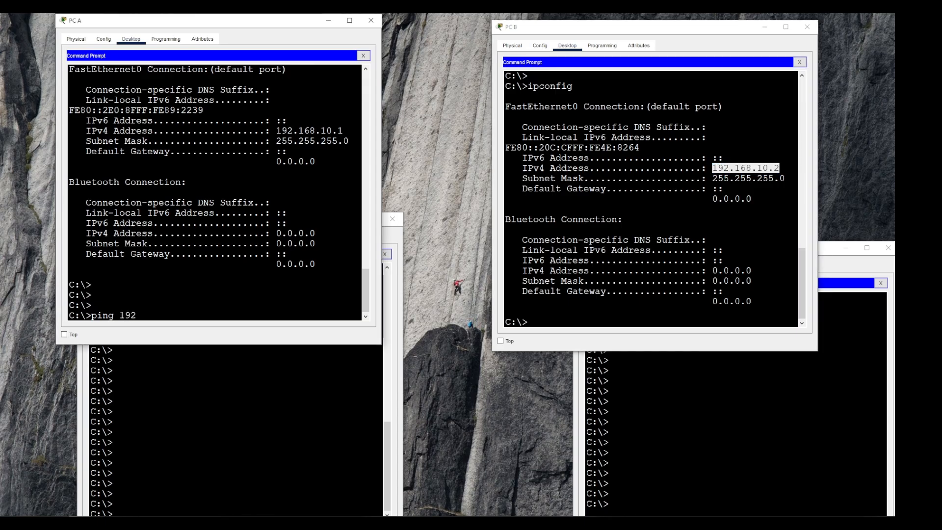
text(.168.10.2)
key(Return)
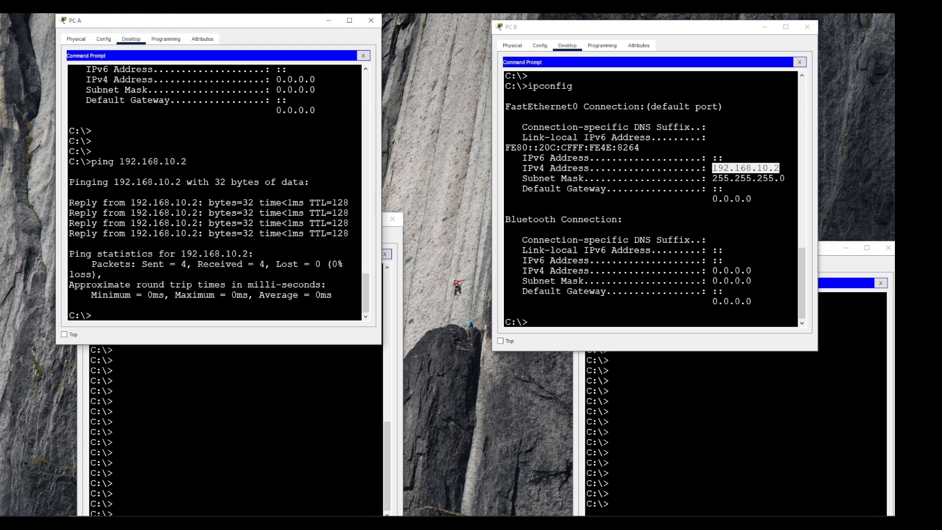
- Bring PC C's command prompt forward and run ping 192.168.20.2 from it
click(256, 392)
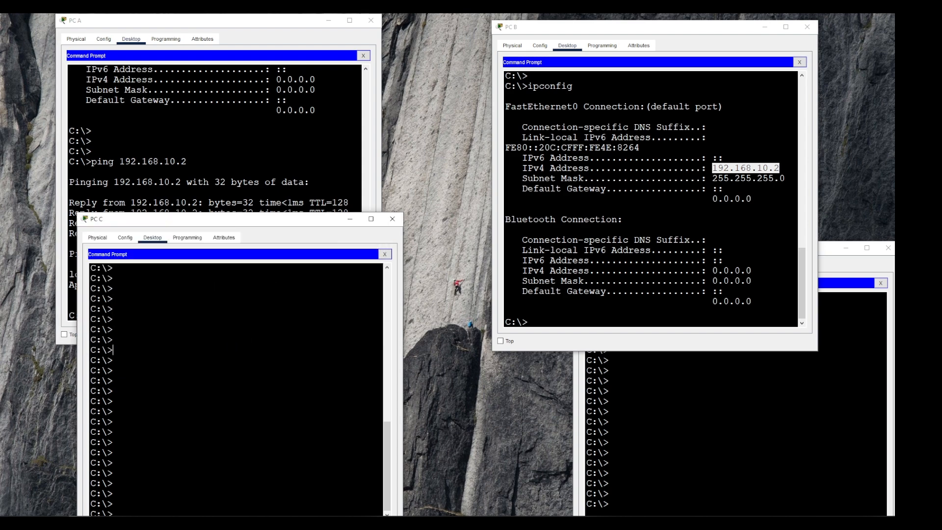
drag(222, 223, 200, 302)
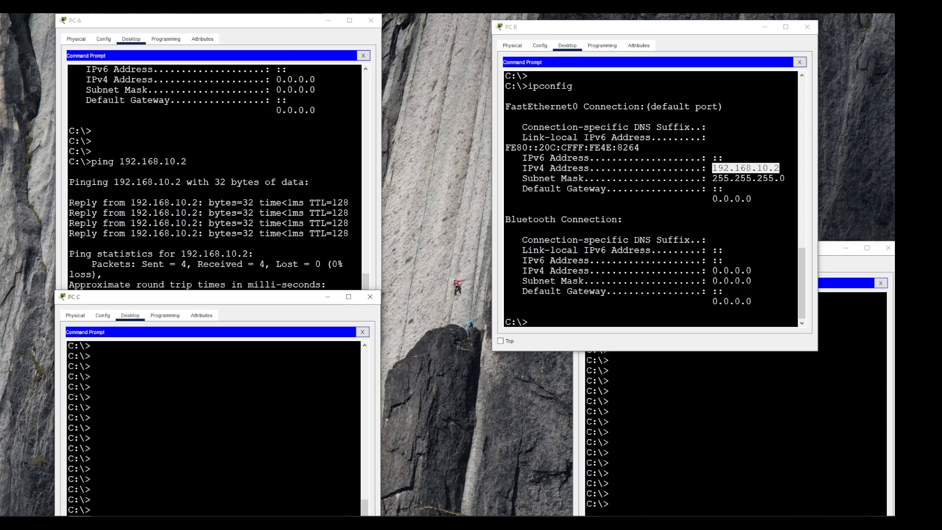
drag(181, 297, 211, 162)
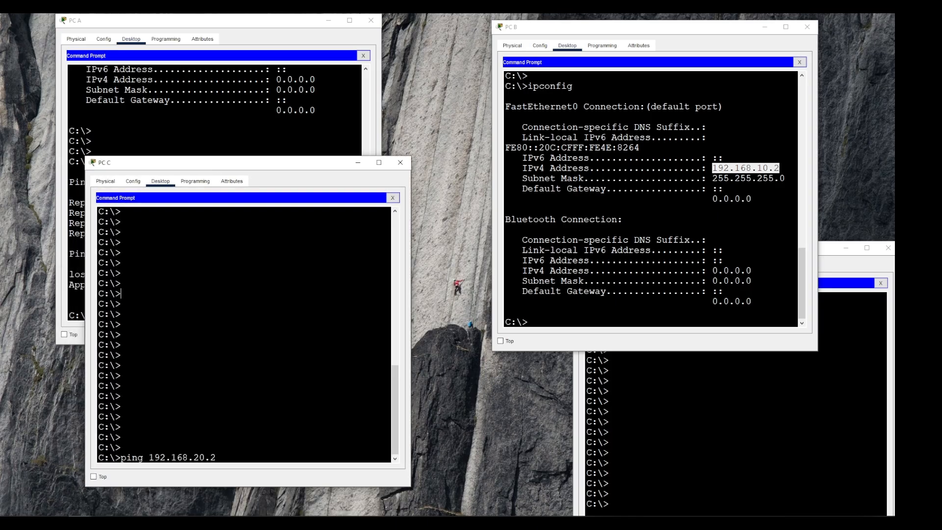
key(Return)
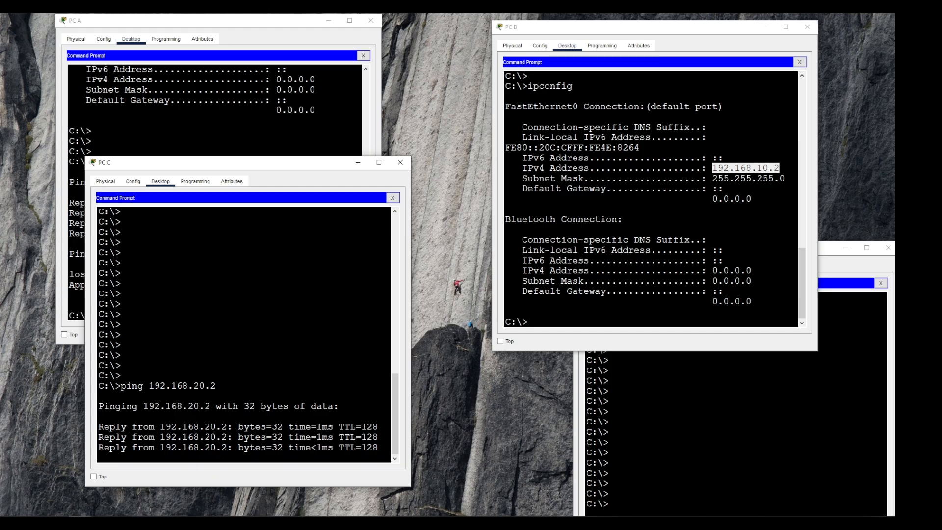
- From PC A, recall the previous ping and edit it to ping 192.168.20.1
click(92, 141)
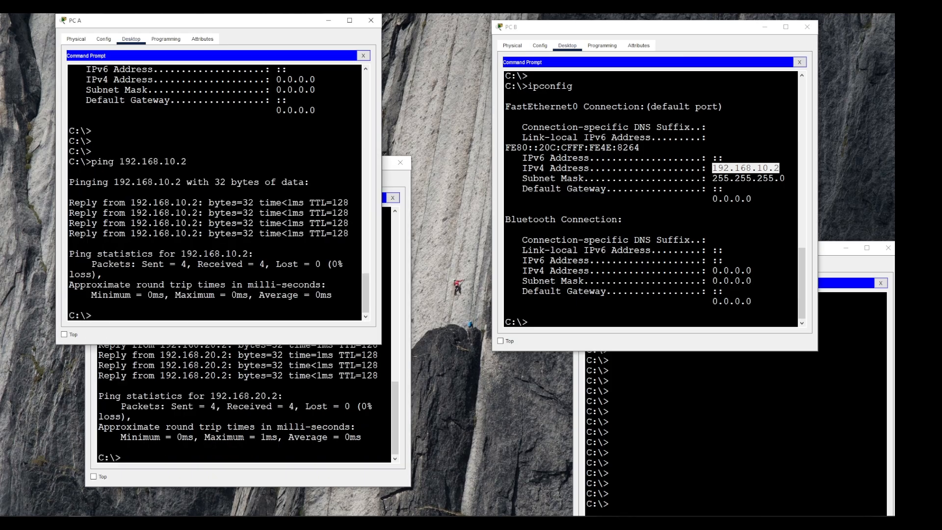
key(Up)
key(BackSpace)
key(BackSpace)
key(BackSpace)
key(BackSpace)
text(20.2)
key(Left)
key(Left)
key(Left)
key(BackSpace)
text(1)
key(BackSpace)
text(2)
key(Right)
key(BackSpace)
text(1)
key(Return)
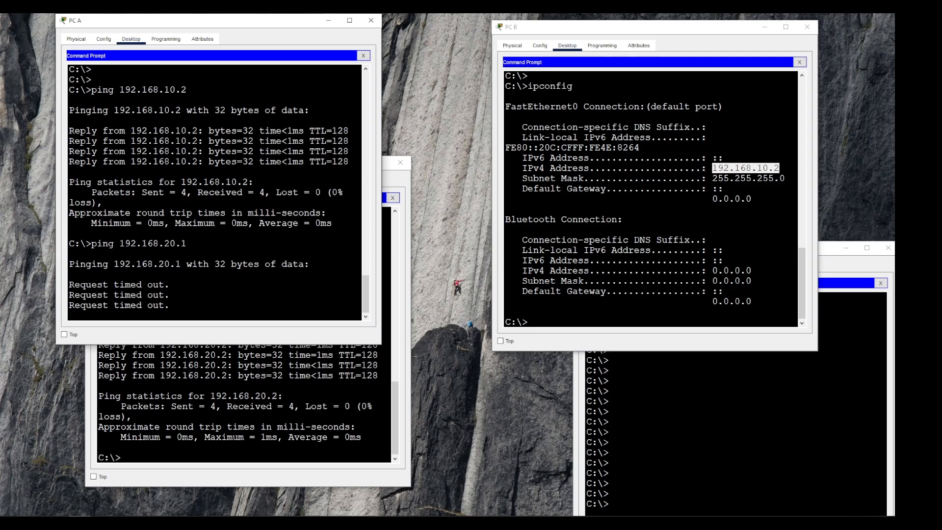
- Stop the running ping on PC A and ping 192.168.20.2 instead
key(ctrl+c)
key(Up)
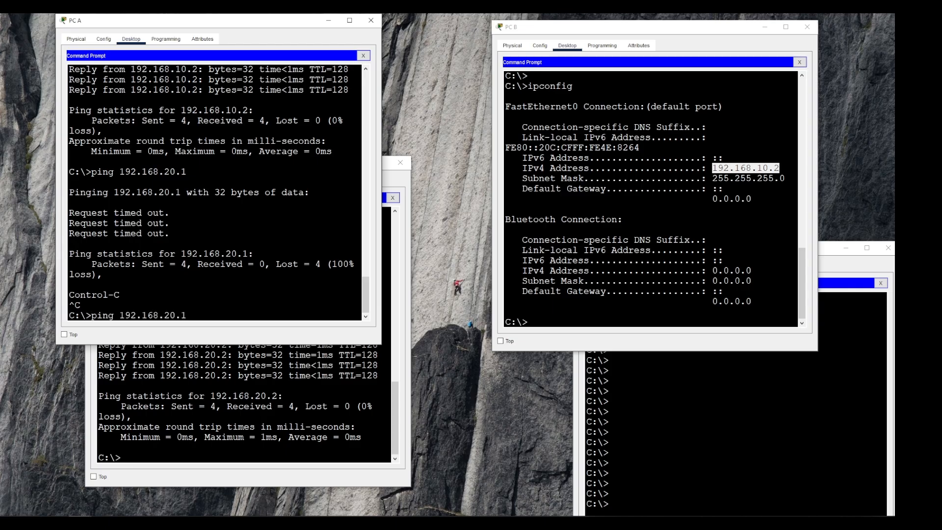
key(BackSpace)
text(2)
key(Return)
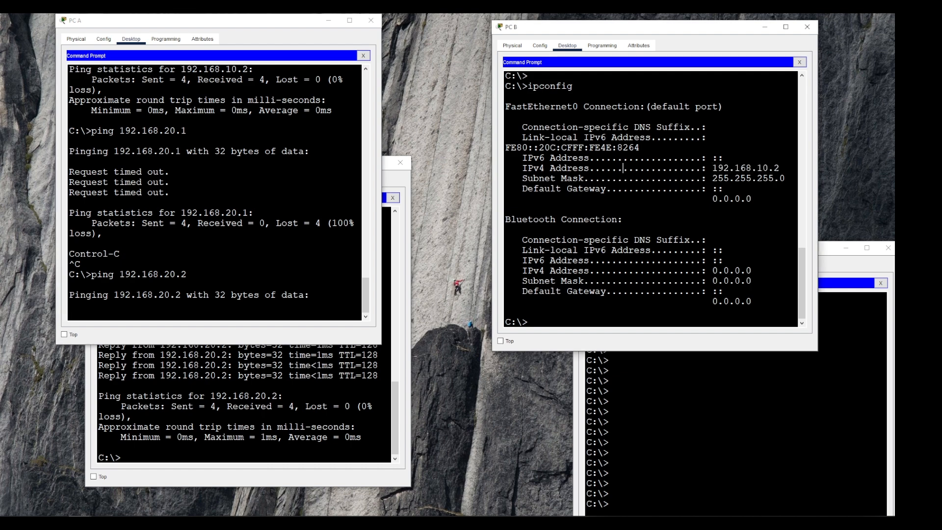
- Bring PC C and PC B forward, then switch to the network diagram in diagrams.net and select the questions box
click(229, 406)
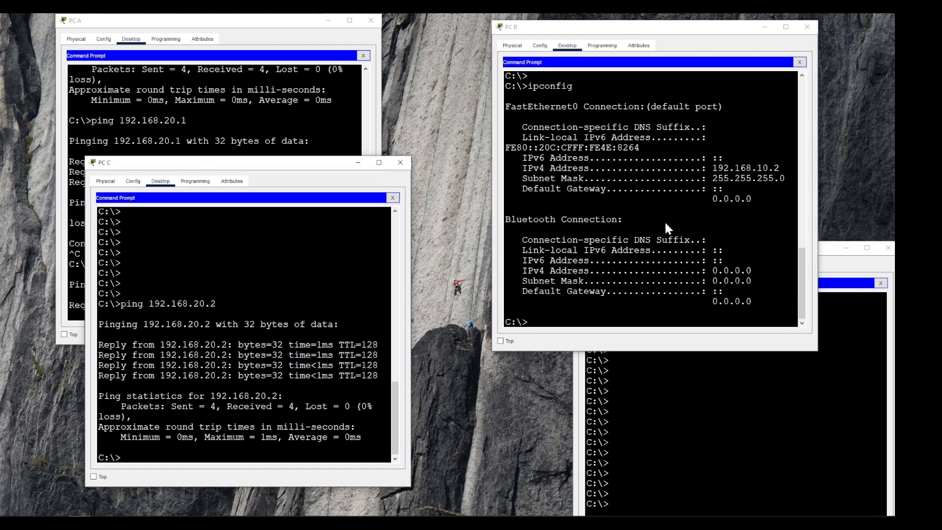
click(628, 148)
click(842, 243)
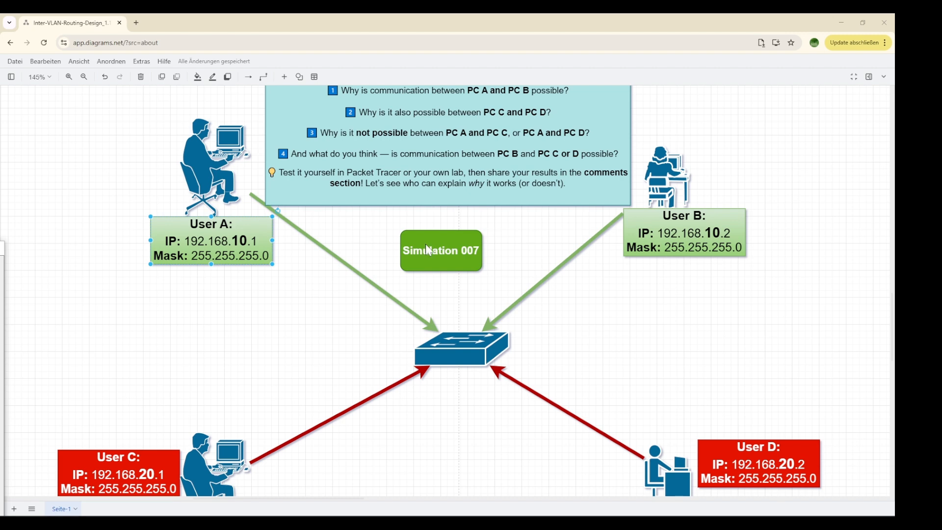
click(281, 155)
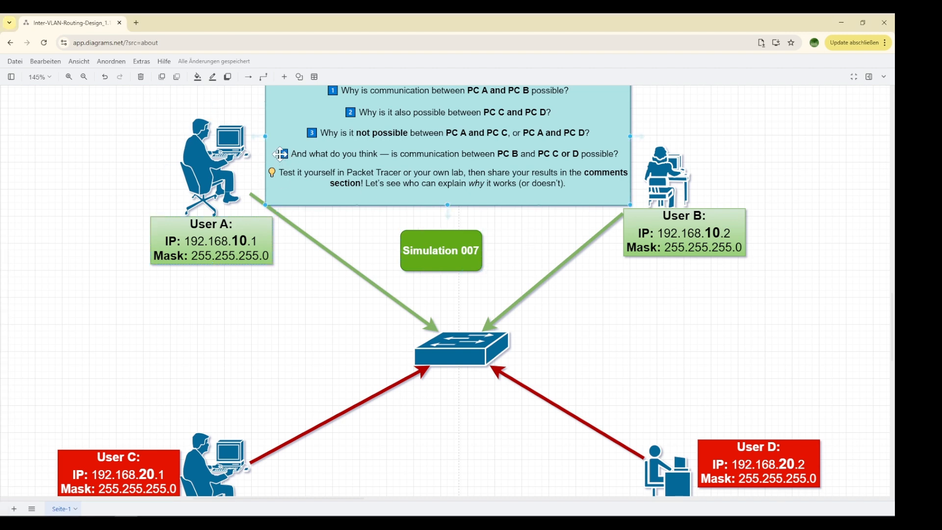